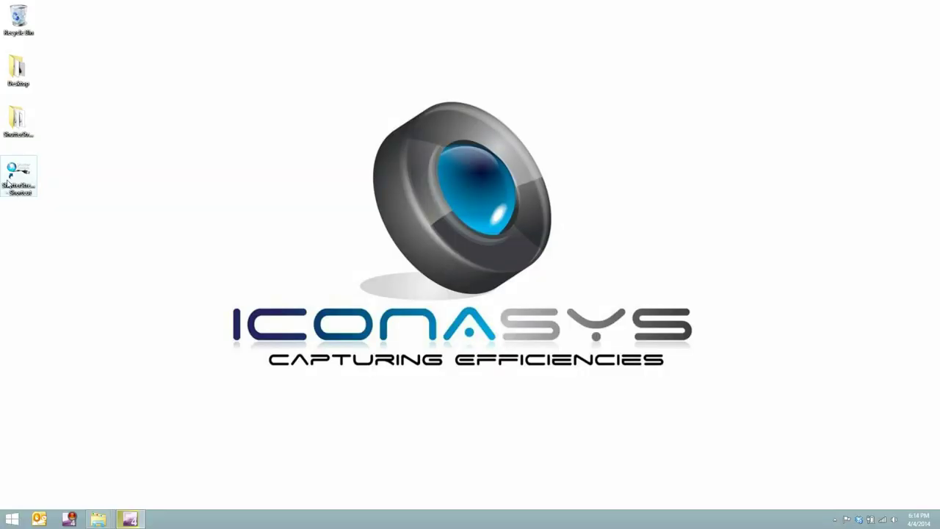
Launch ShutterStream and start the live camera feed of the sunglasses on white.
double_click(8, 170)
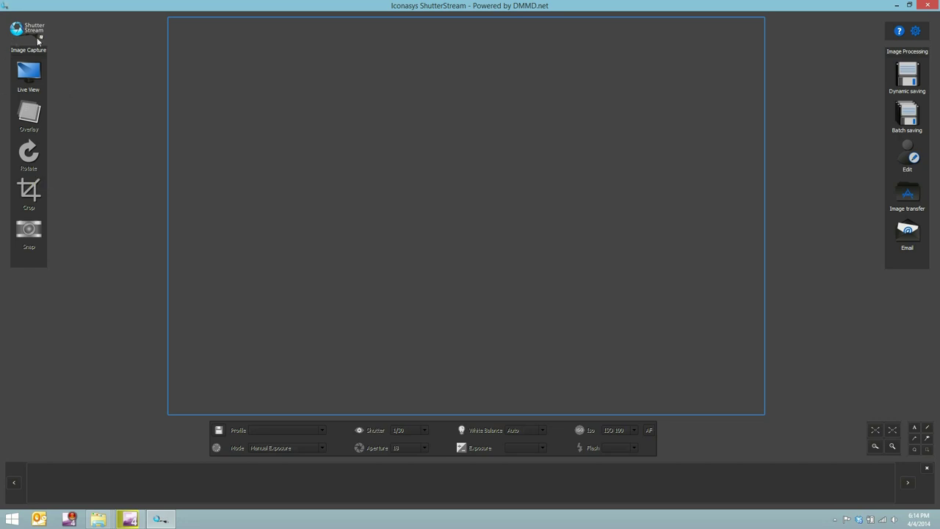
left_click(30, 77)
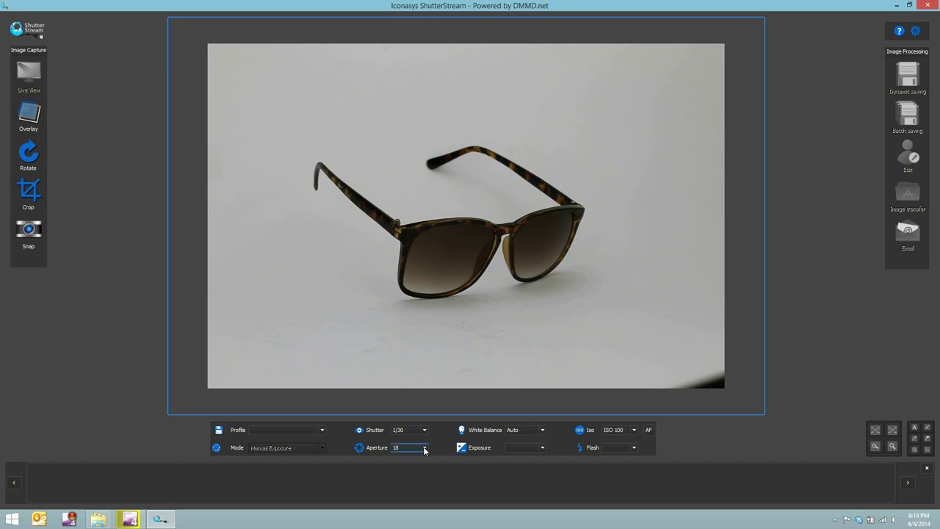
Set the aperture to 25 and the shutter speed to 1/5, trying 1/8 first.
left_click(425, 448)
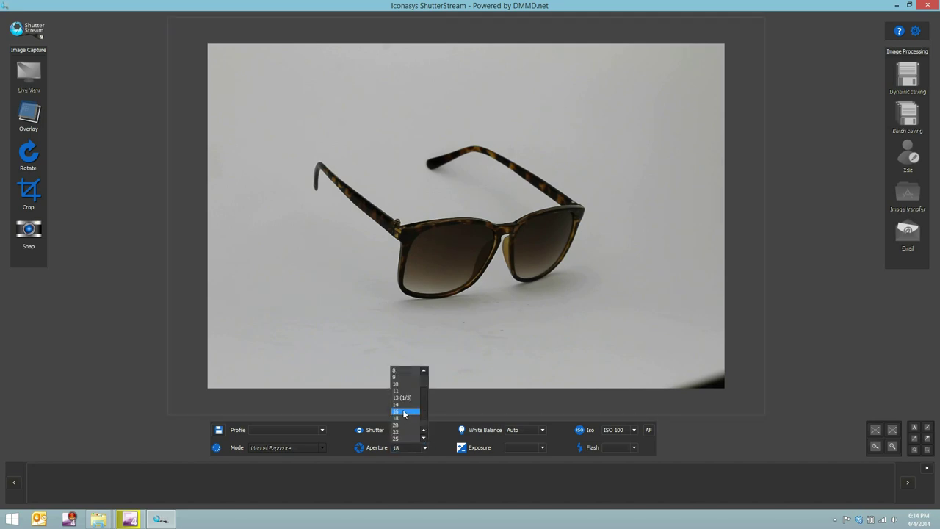
left_click(407, 438)
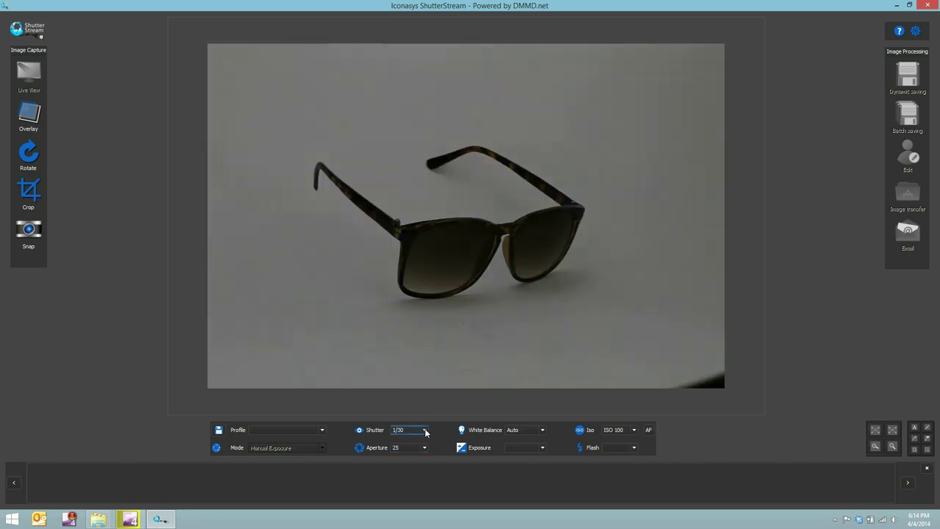
left_click(425, 432)
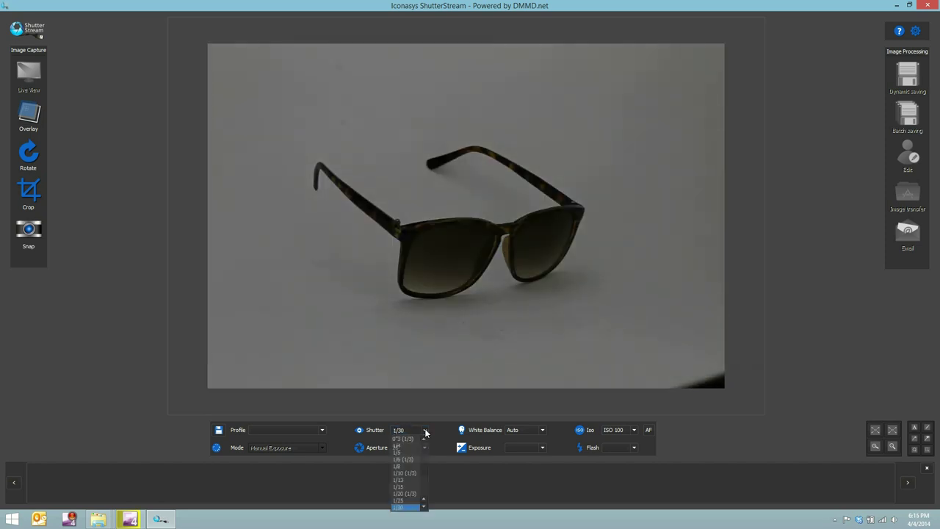
left_click(413, 467)
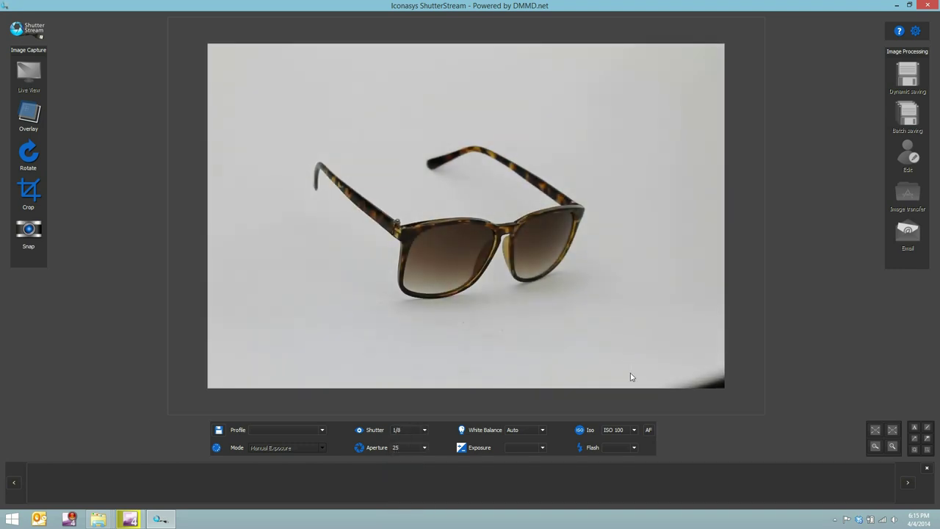
left_click(424, 431)
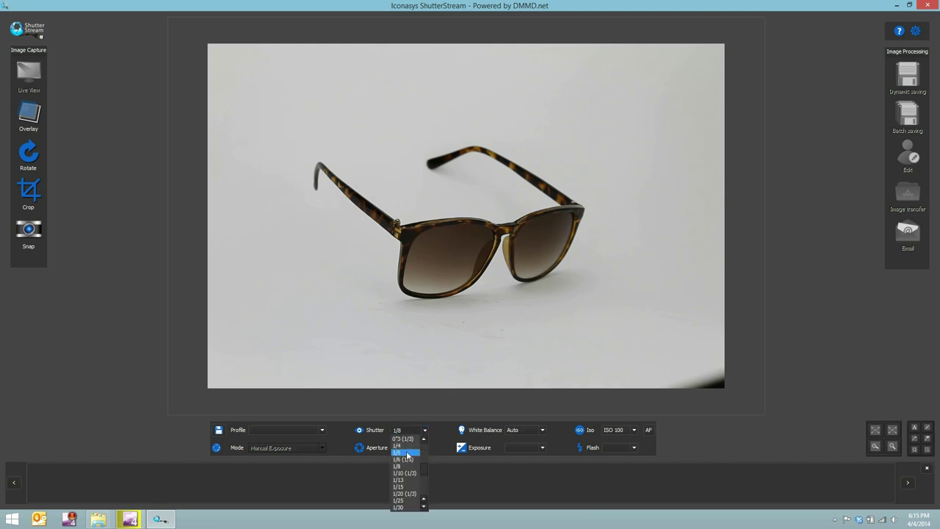
left_click(405, 452)
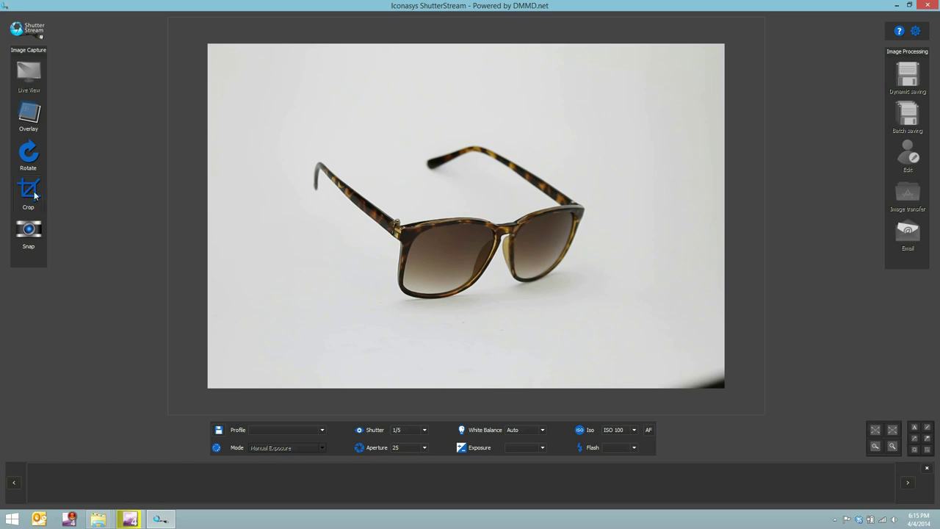
Crop tightly around the sunglasses and snap the first photo.
left_click(29, 191)
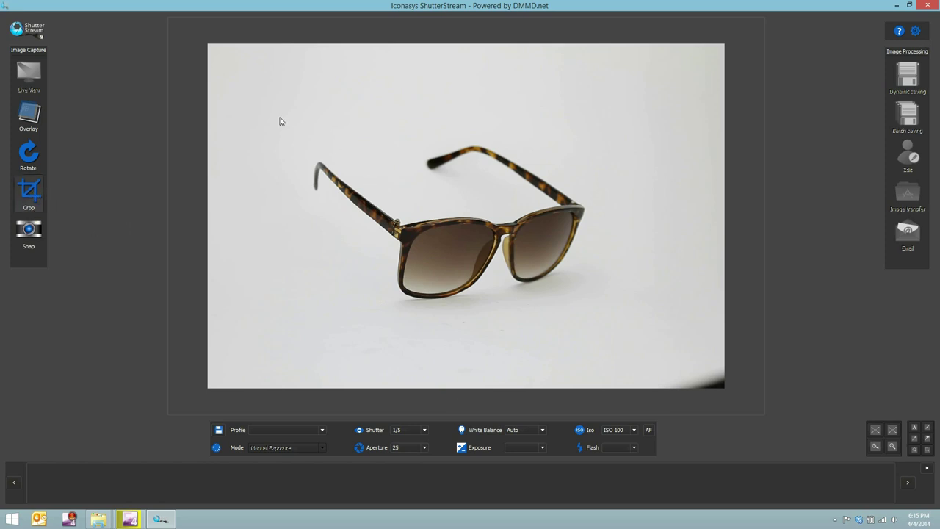
left_click_drag(280, 118, 570, 285)
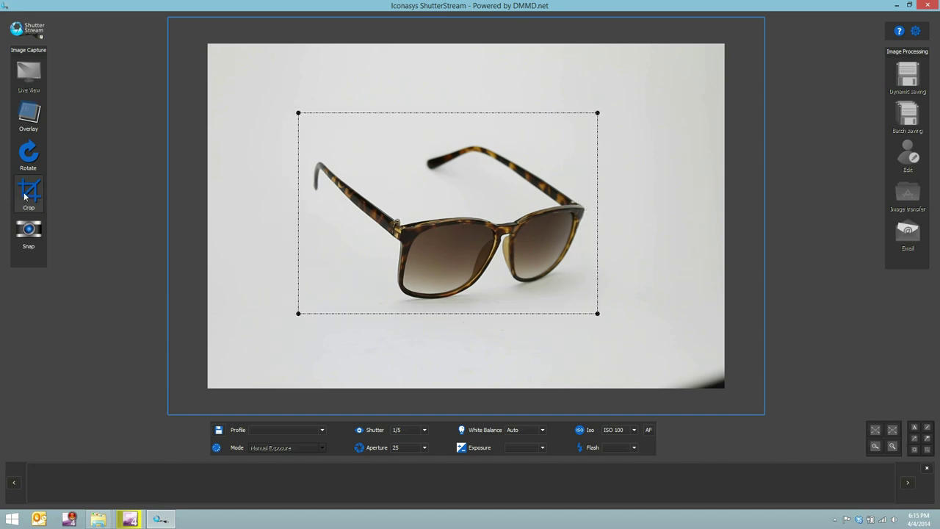
left_click(34, 238)
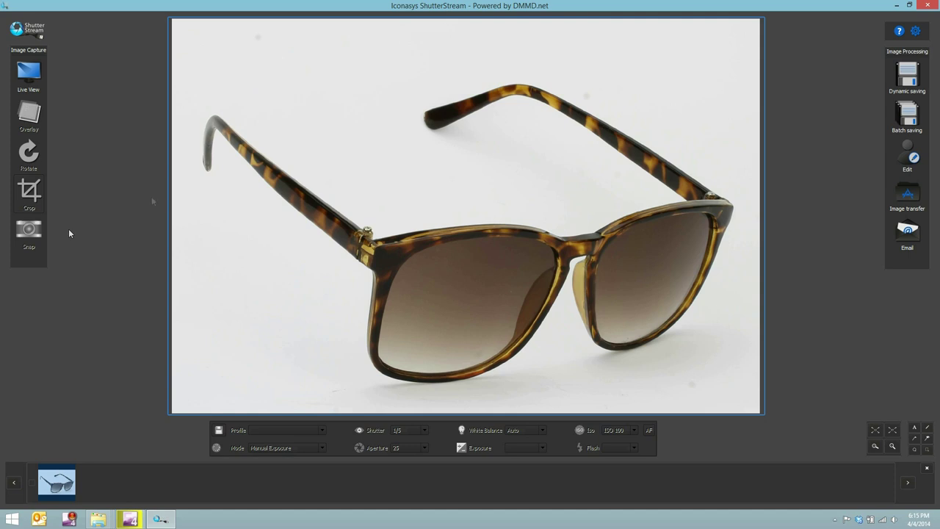
Restart live view and snap re-cropped side-view and rear-view photos of the sunglasses.
left_click(28, 71)
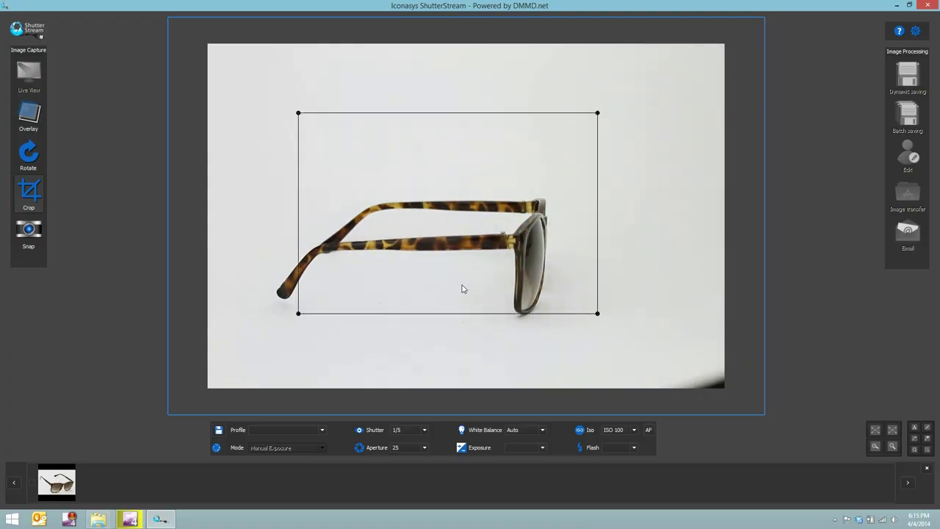
left_click_drag(541, 292, 506, 325)
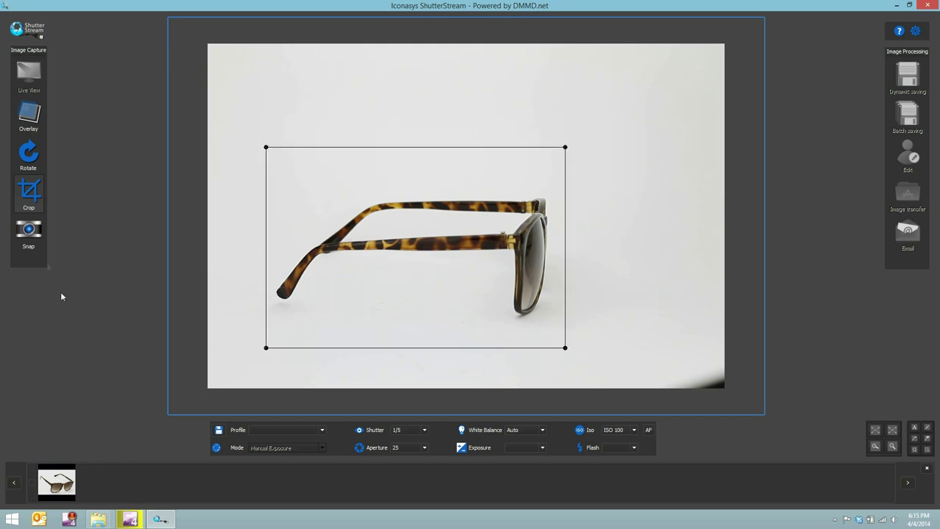
left_click(34, 234)
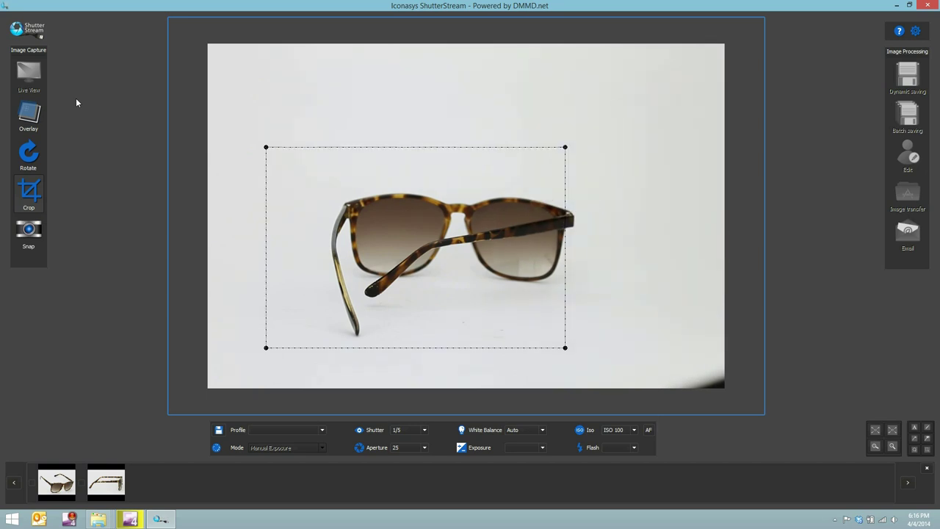
left_click_drag(369, 245, 398, 246)
left_click(29, 230)
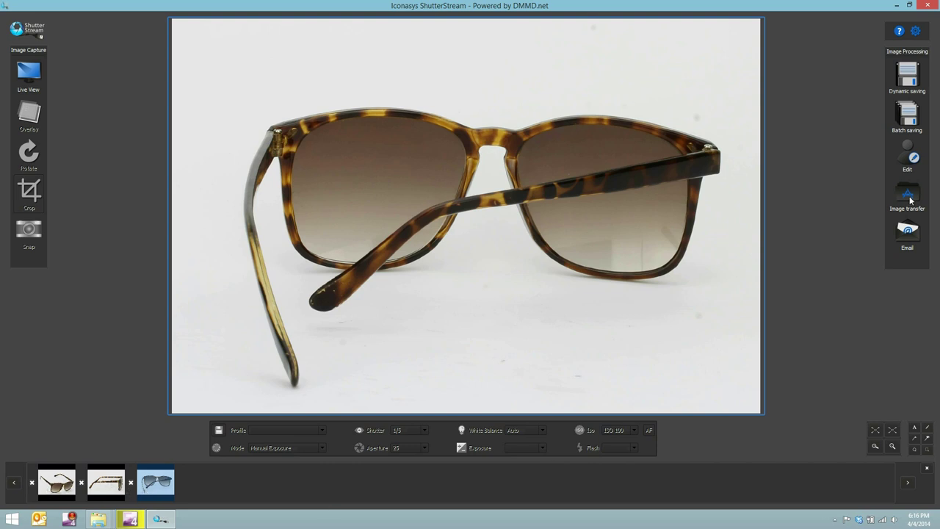
Open the first photo for editing and adjust the Levels handles to whiten its background.
left_click(909, 159)
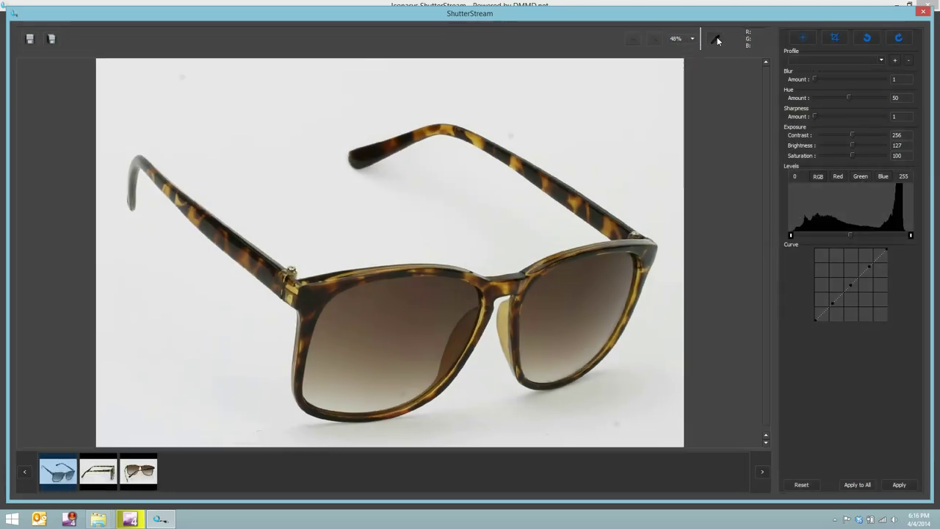
left_click(717, 40)
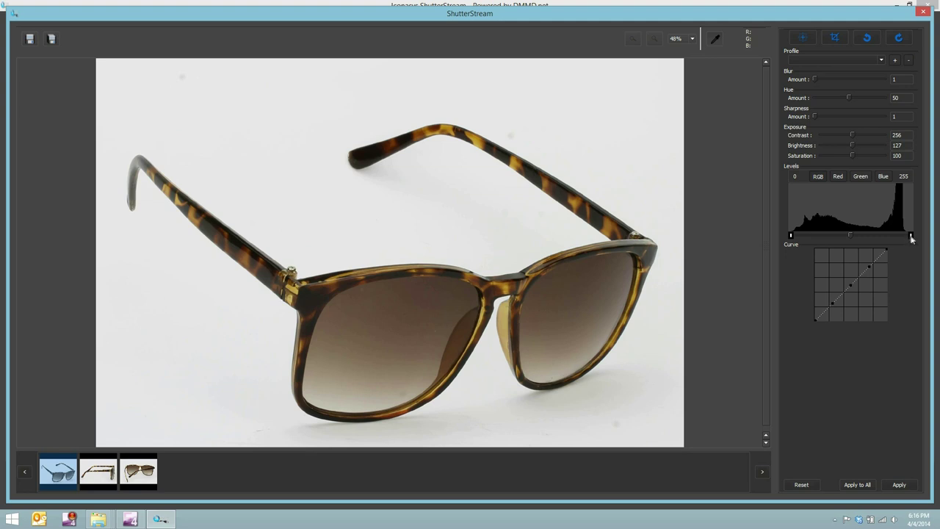
left_click_drag(912, 237, 892, 238)
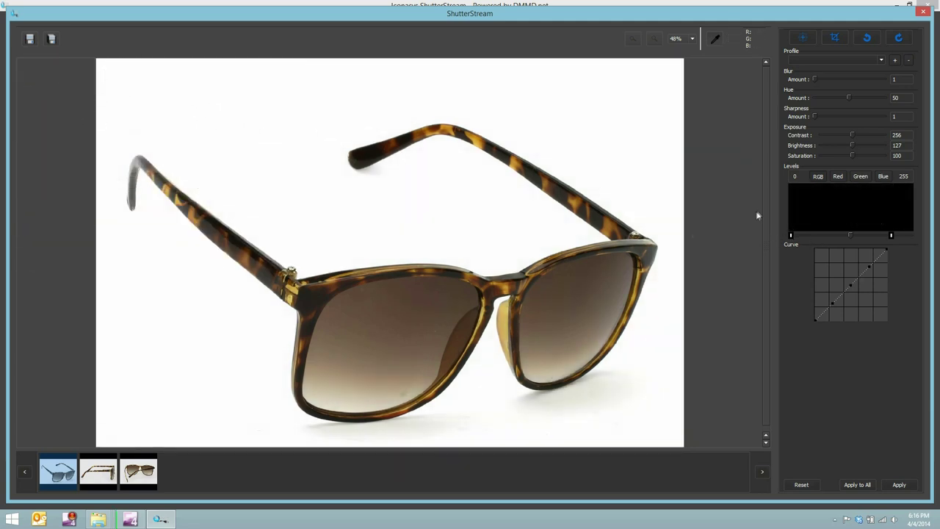
left_click_drag(791, 237, 794, 235)
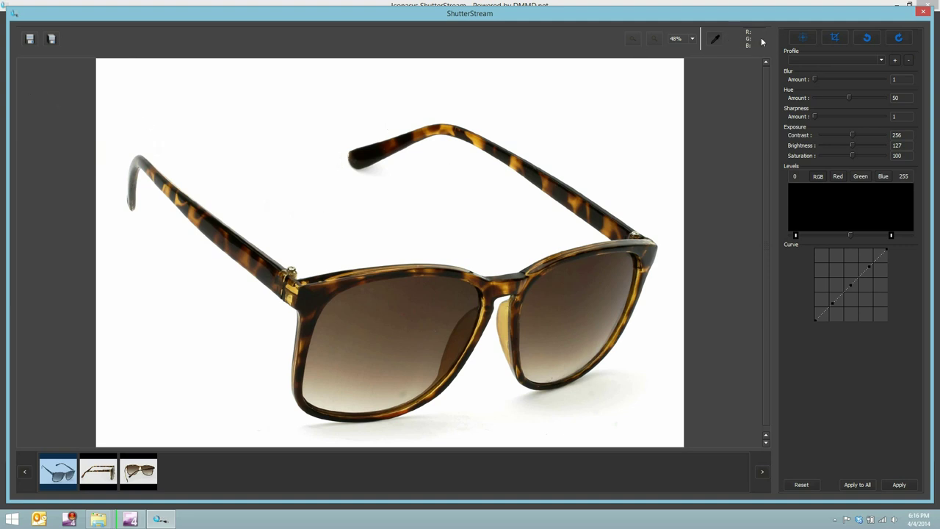
left_click(715, 40)
Apply the whitening to all three photos, confirm completion, and view the second and third.
left_click(849, 488)
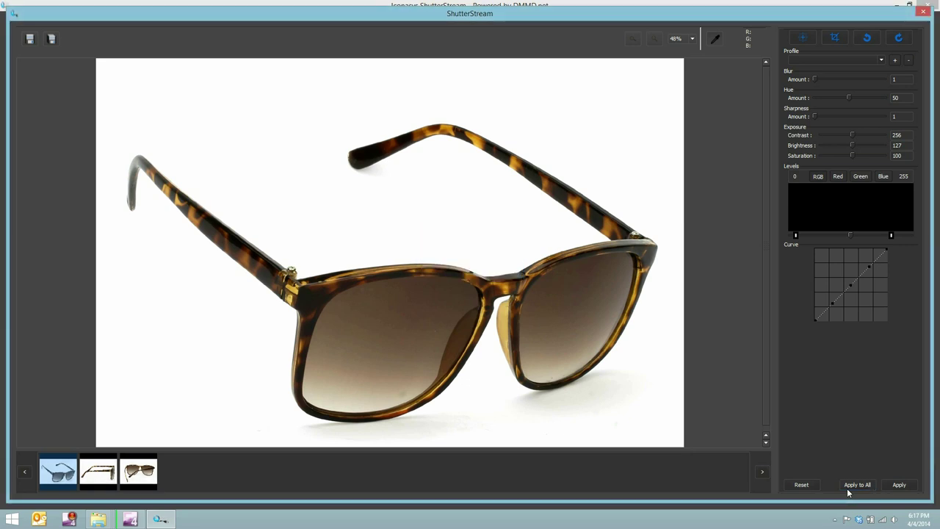
left_click(852, 486)
left_click(481, 268)
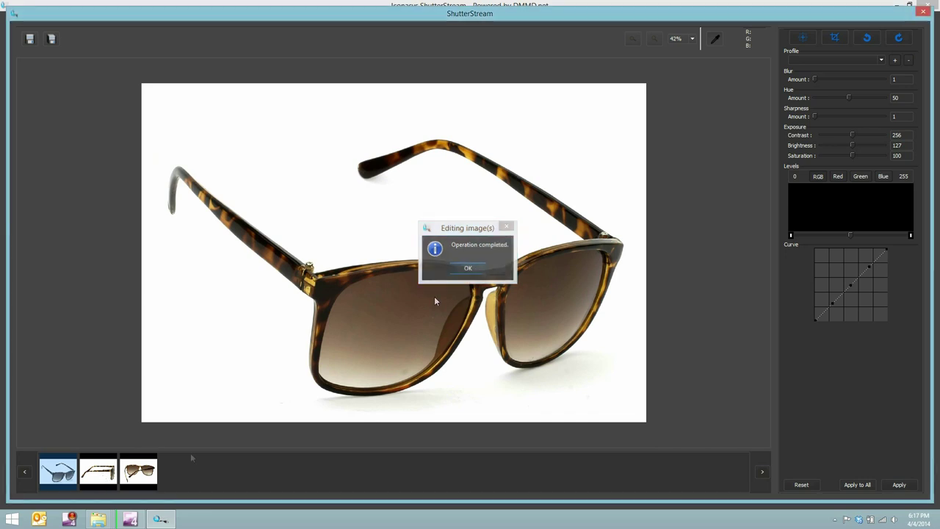
left_click(112, 467)
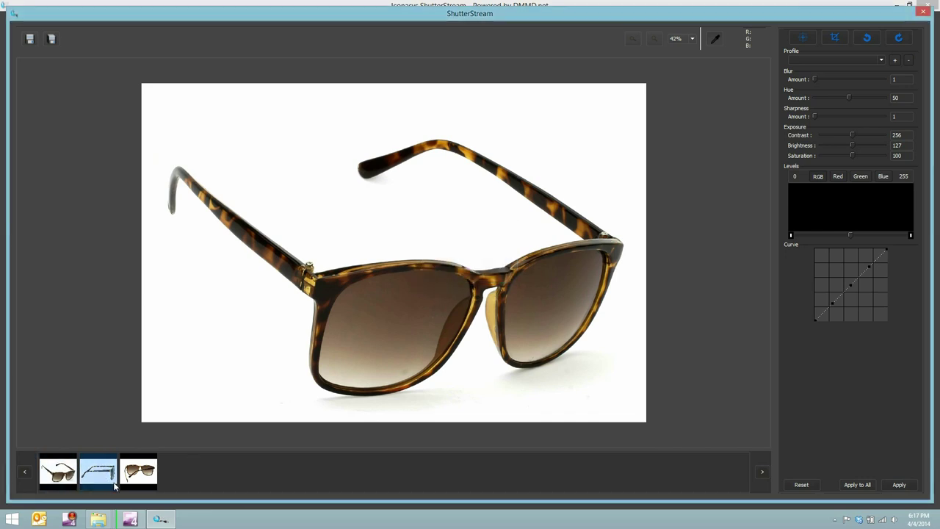
left_click(145, 479)
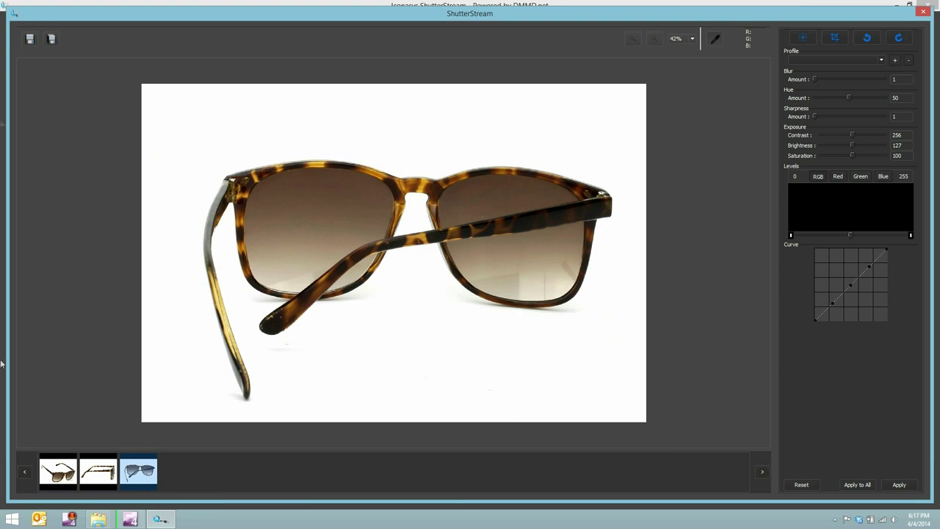
Open Dynamic Save, name the master 'sunglasses', and check the 150, 500 and 1000 px widths.
left_click(30, 40)
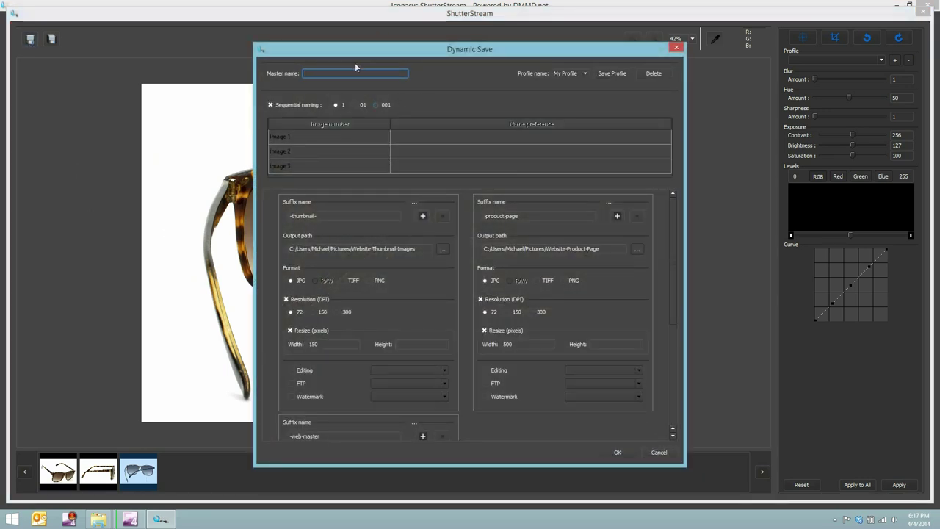
type("sungla")
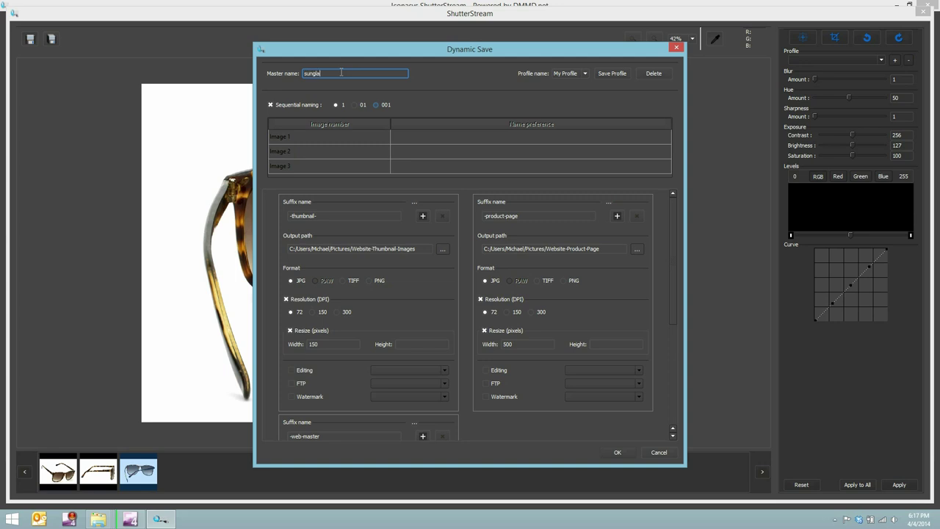
type("sses")
double_click(307, 343)
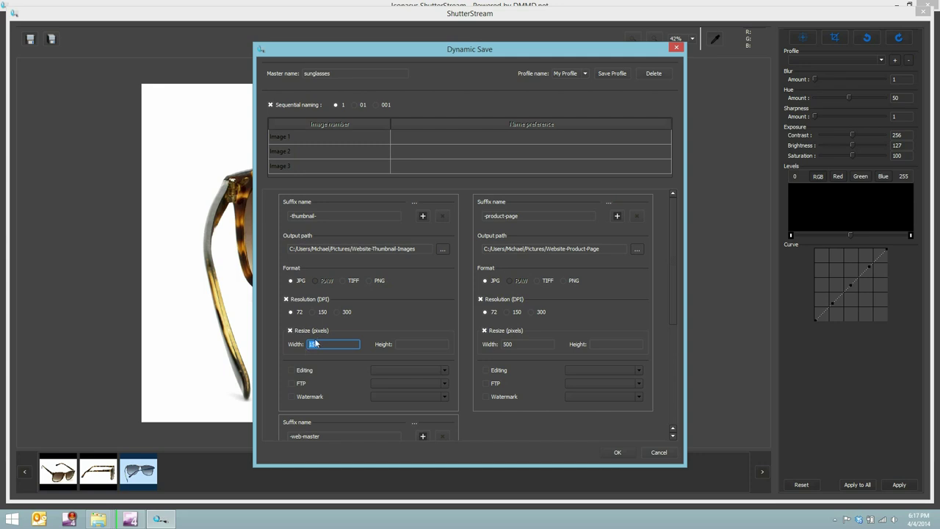
left_click(523, 344)
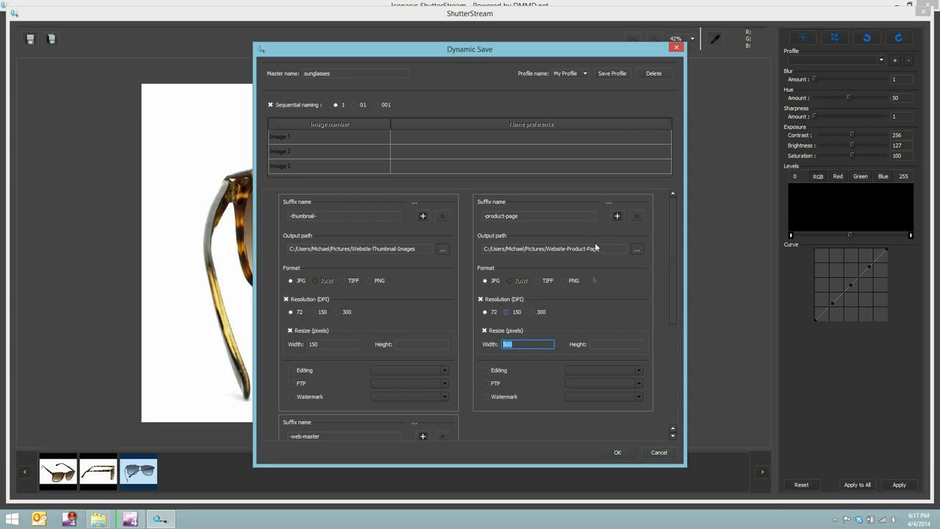
left_click_drag(670, 213, 573, 332)
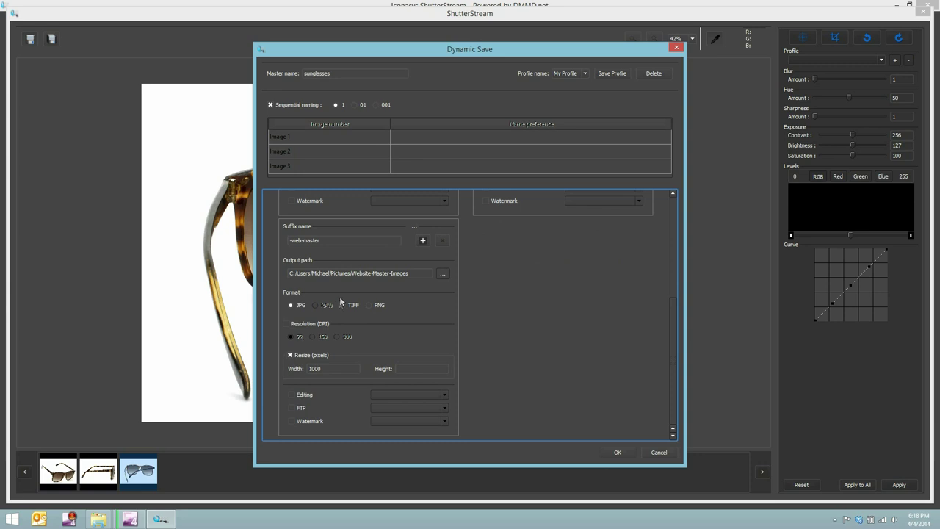
Try the IconaSys watermark and IconaSys Public FTP options, then switch both off.
left_click(293, 420)
left_click(380, 419)
left_click(387, 431)
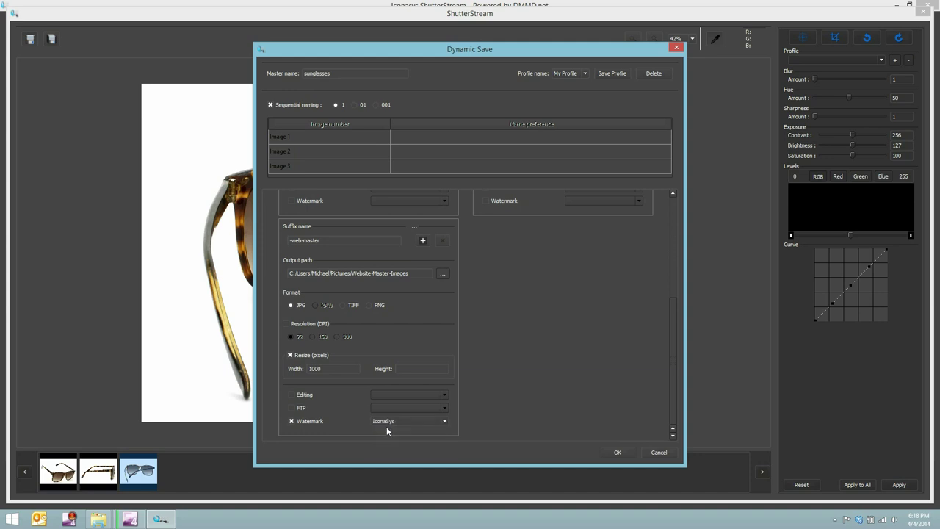
left_click(292, 421)
left_click(291, 421)
left_click(292, 408)
left_click(395, 410)
left_click(397, 420)
left_click(292, 408)
Save all photos at every size and open the first master image from Website-Master-Images.
left_click(619, 452)
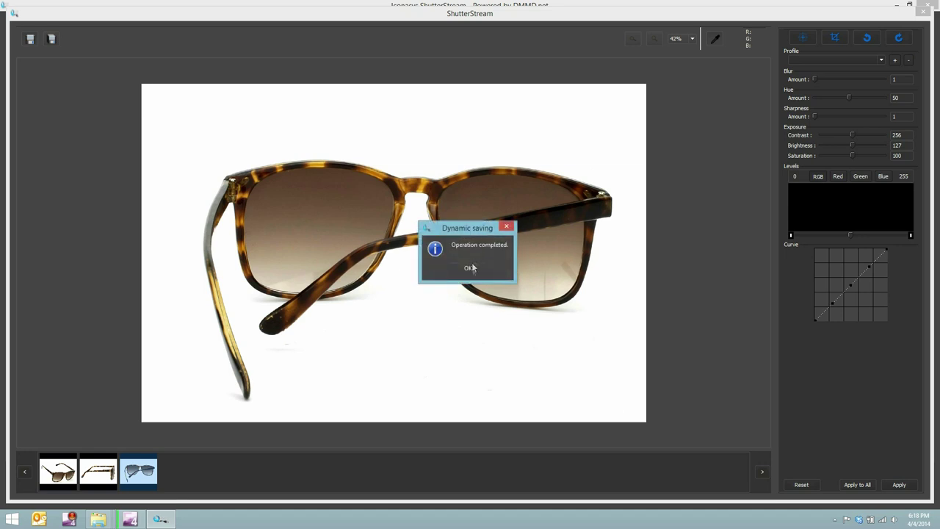
left_click(468, 269)
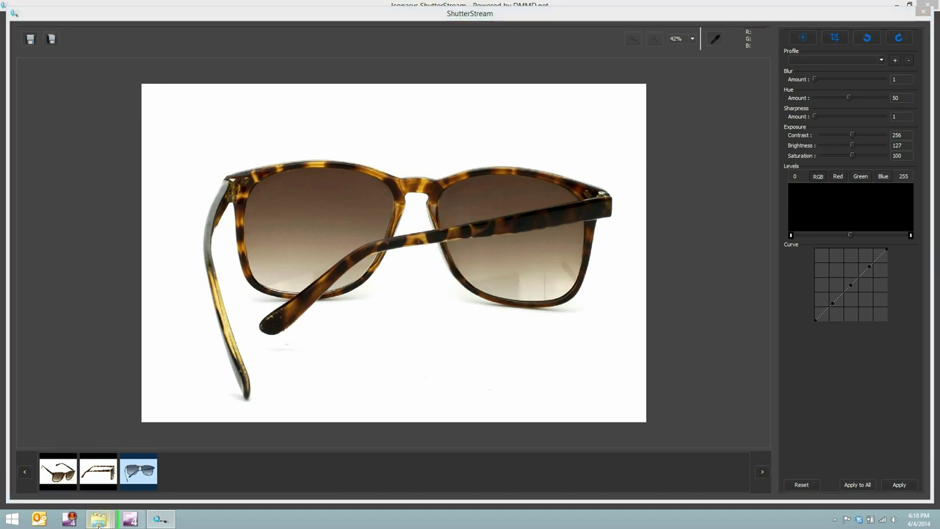
mouse_move(103, 521)
mouse_move(97, 464)
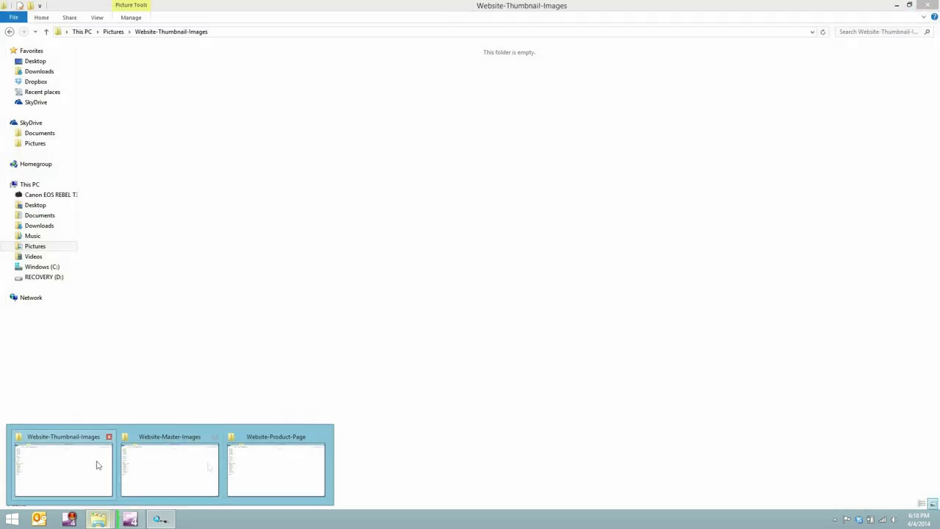
left_click(189, 468)
double_click(111, 87)
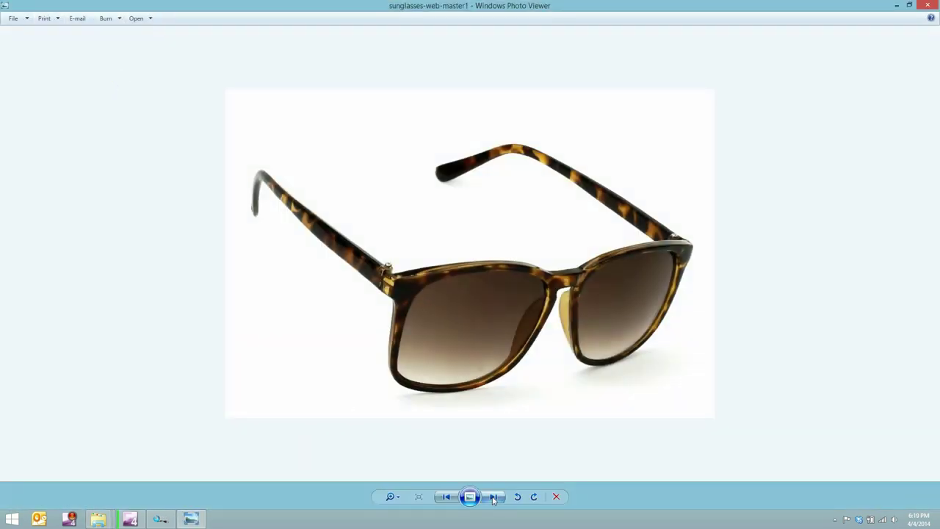
Advance through the master images to sunglasses-web-master3.
left_click(493, 498)
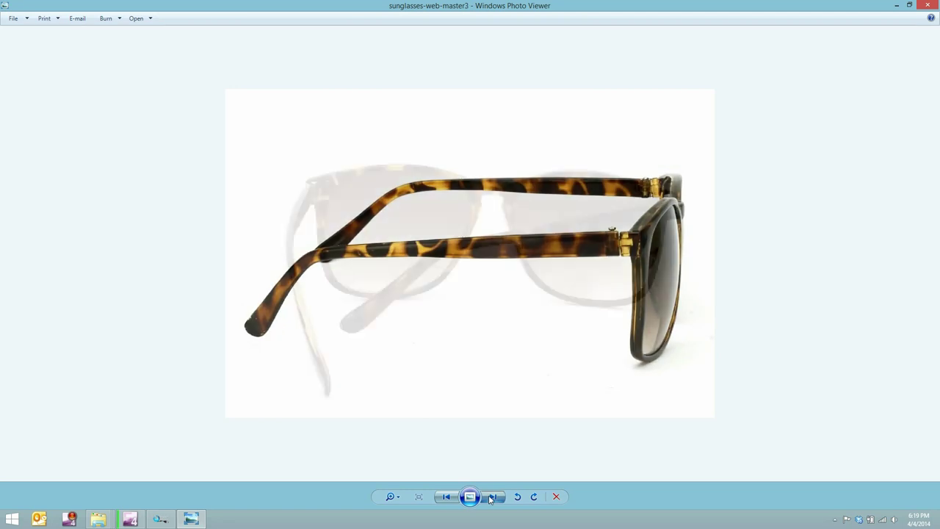
left_click(491, 499)
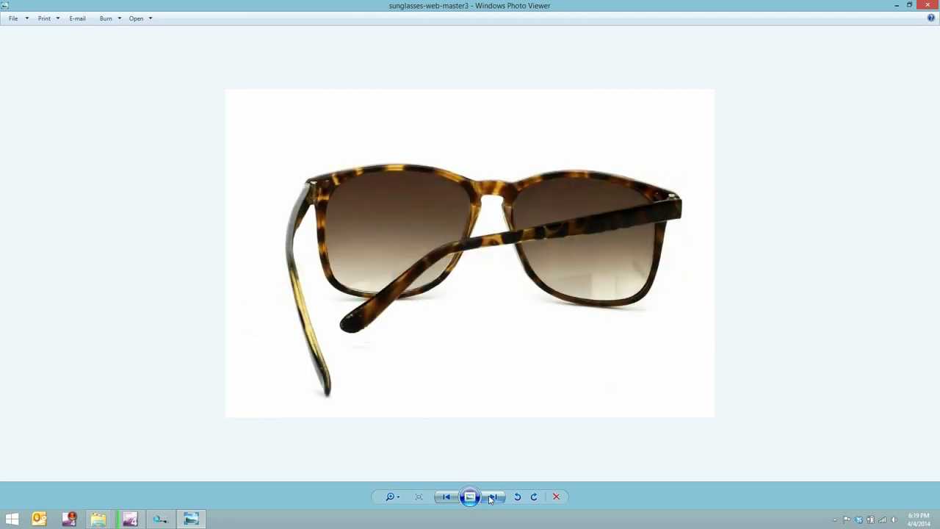